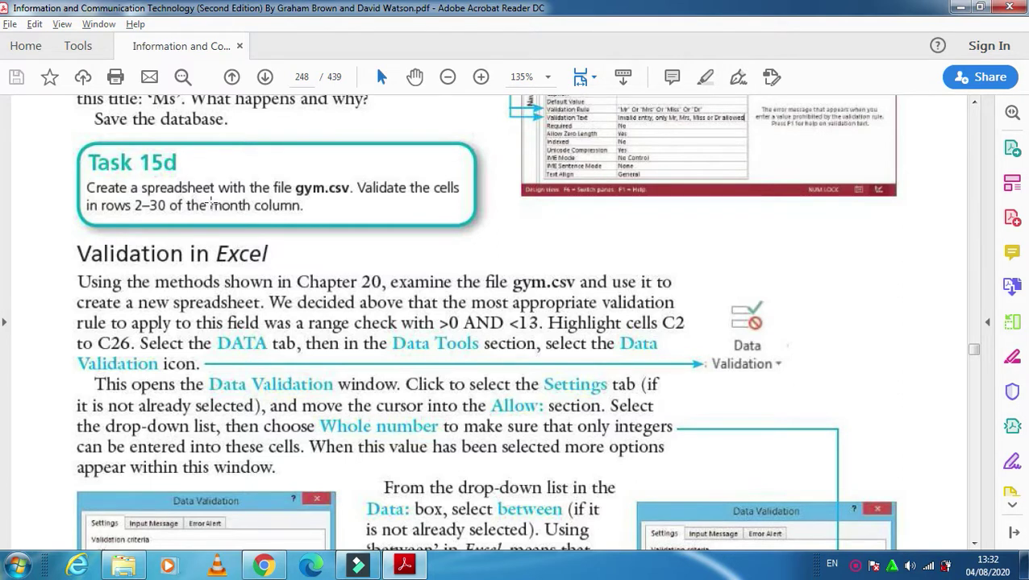
Step: Open the gym CSV file from the Chapter15 folder in Excel and check it against Task 15d in the PDF
left_click(124, 566)
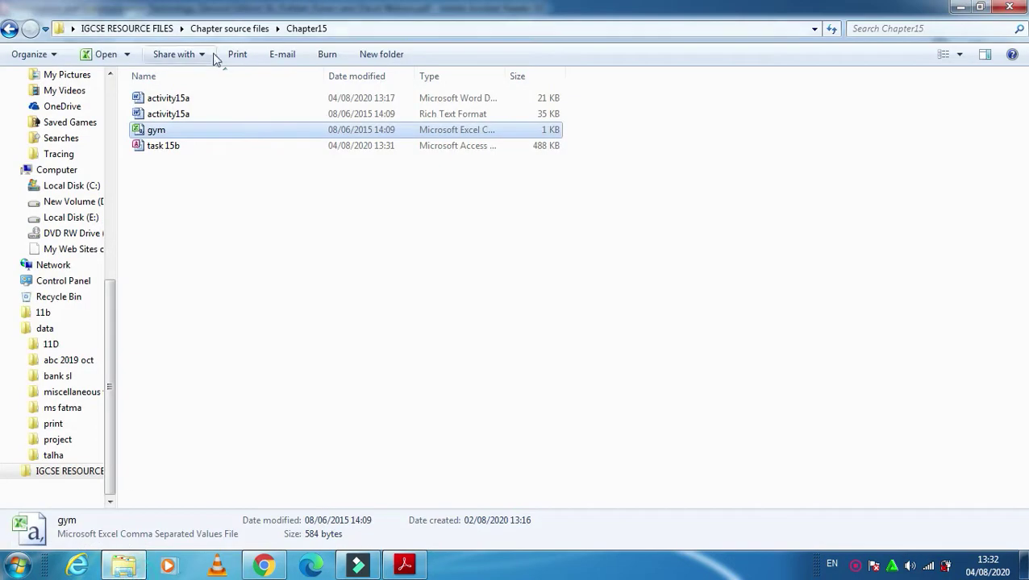
double_click(193, 131)
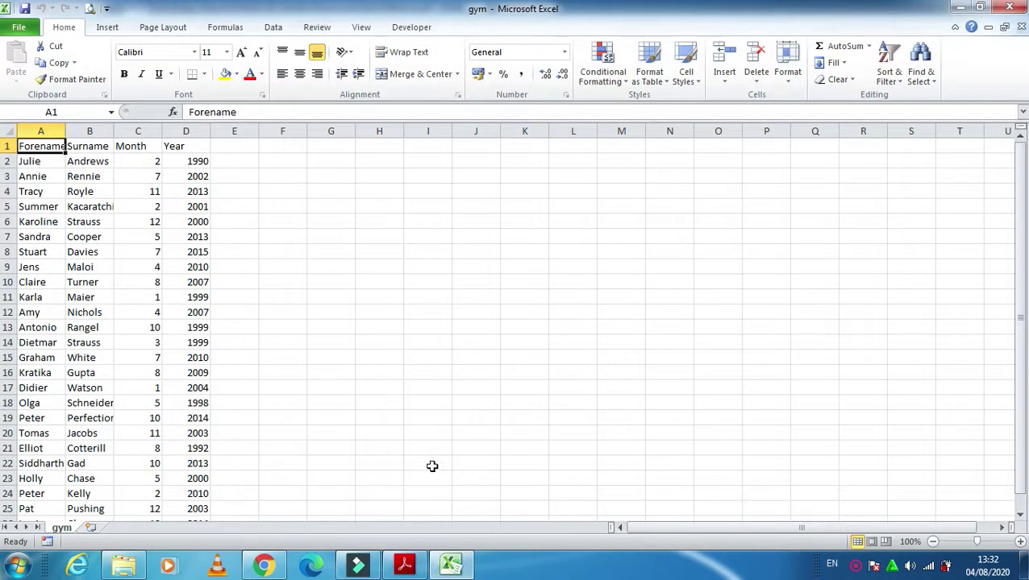
left_click(405, 566)
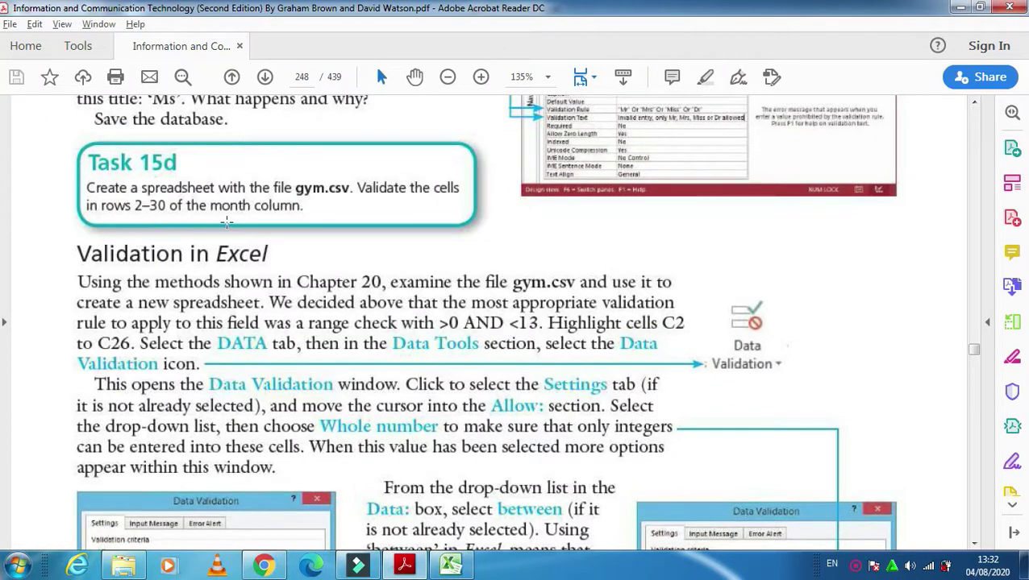
left_click(450, 566)
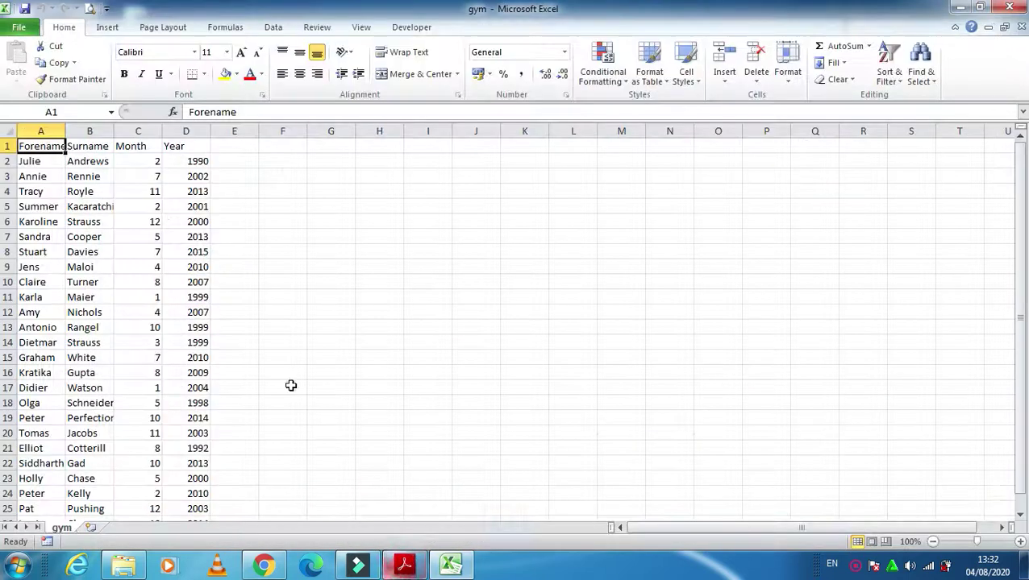
Step: Open the data validation settings for the Month cells C2 to C30
left_click_drag(138, 163, 127, 499)
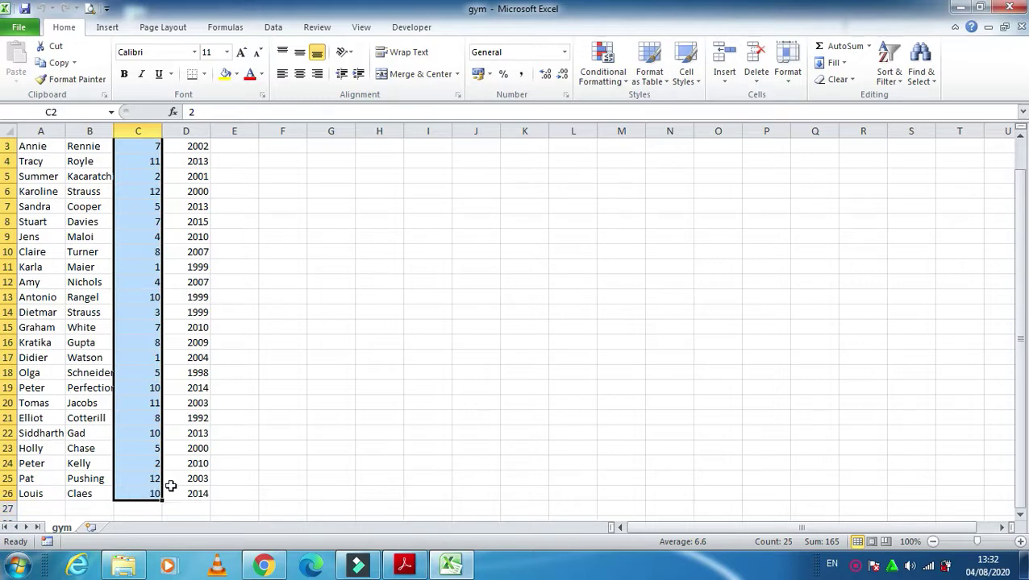
scroll(169, 476, "down", 3)
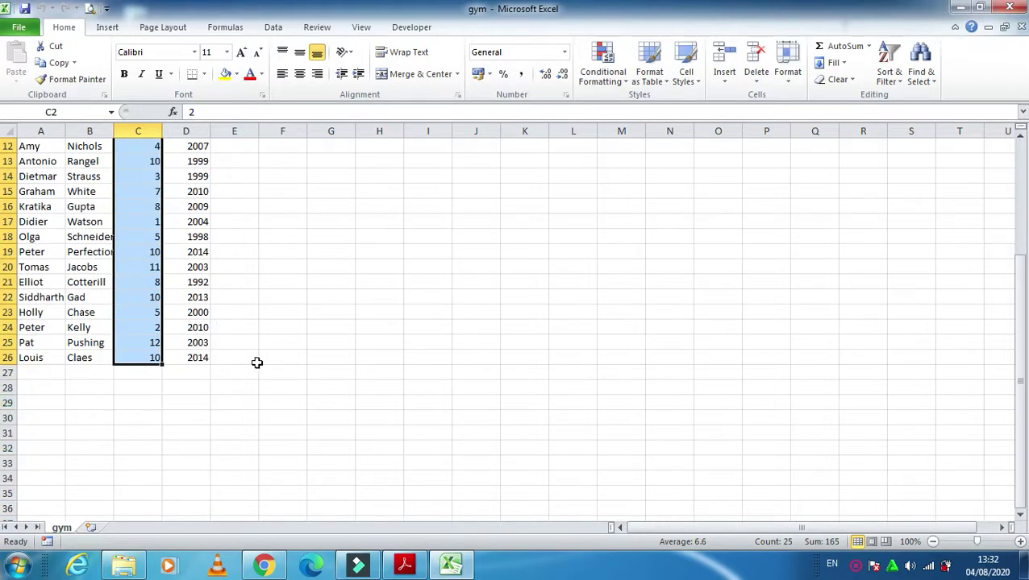
key("shift+Down")
key("shift+Down")
key("shift+Down")
key("shift+Down")
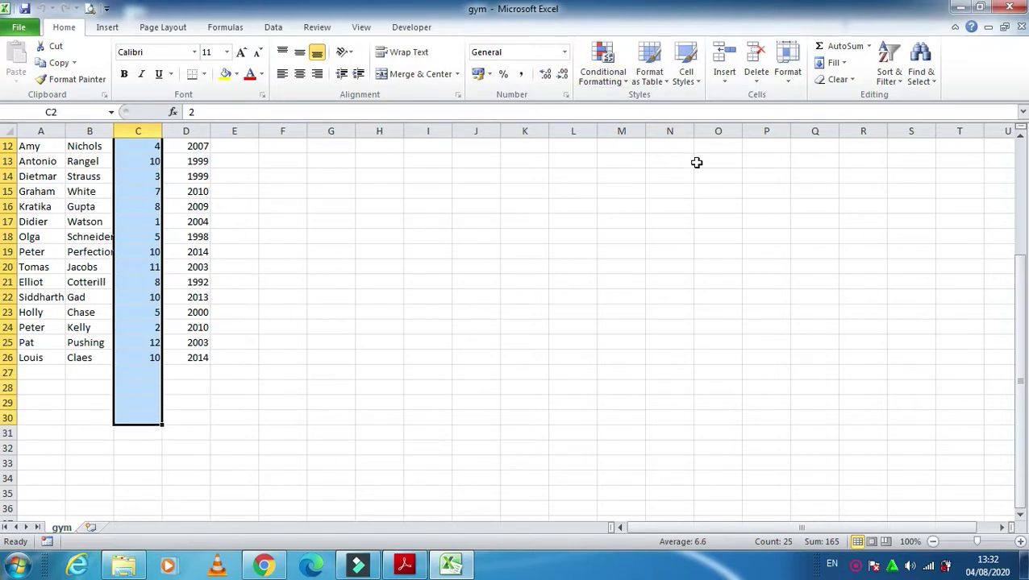
left_click(273, 26)
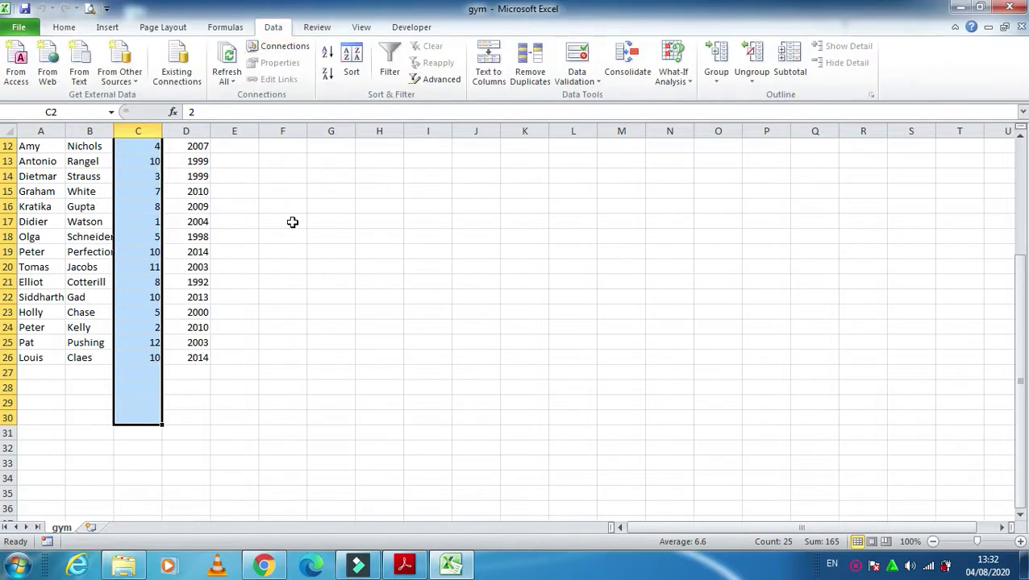
left_click(597, 84)
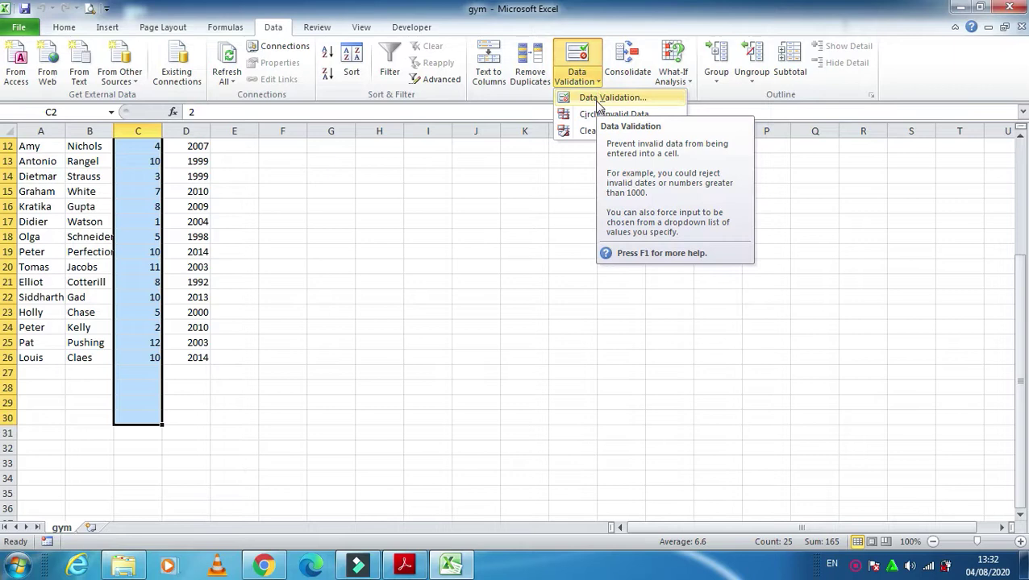
left_click(598, 99)
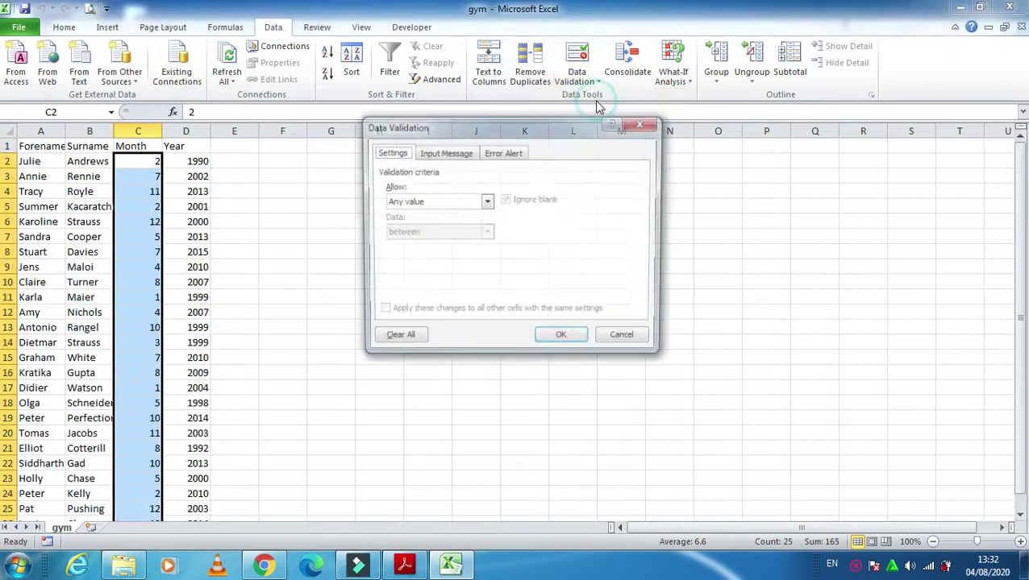
Step: Restrict the Month cells to whole numbers between a minimum of 1 and a maximum of 12
left_click(487, 202)
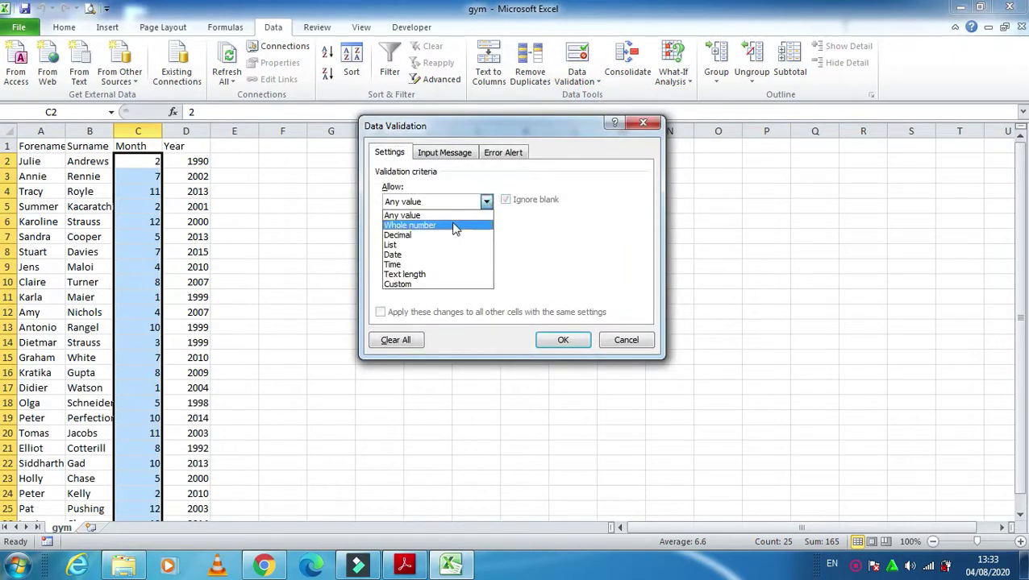
left_click(457, 226)
left_click(483, 264)
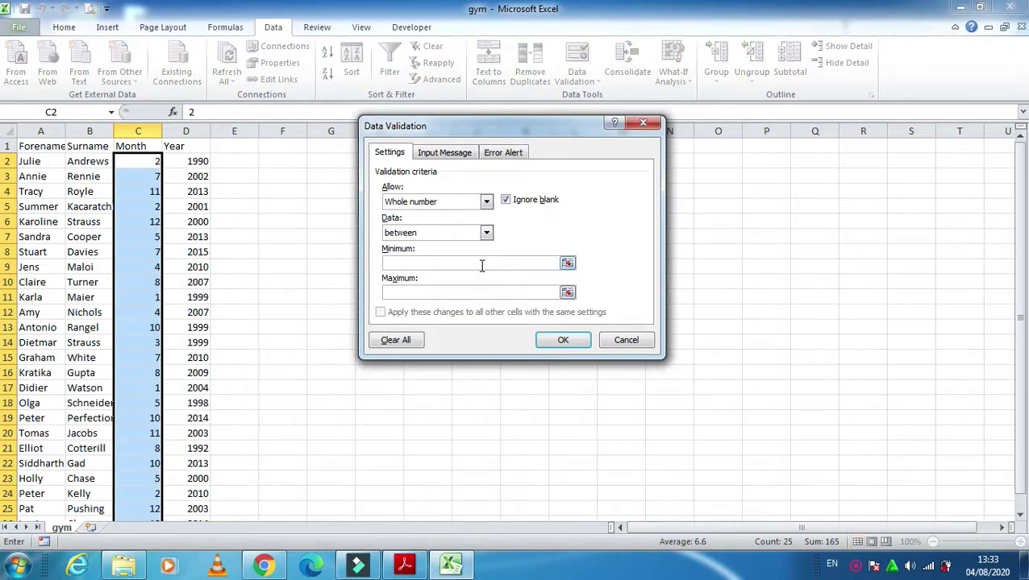
type("1")
left_click(474, 299)
type("1")
Step: Give the Month validation an error alert titled "Error" with the message "Please enter the data in the range of 1 -12" and apply the rule
left_click(500, 156)
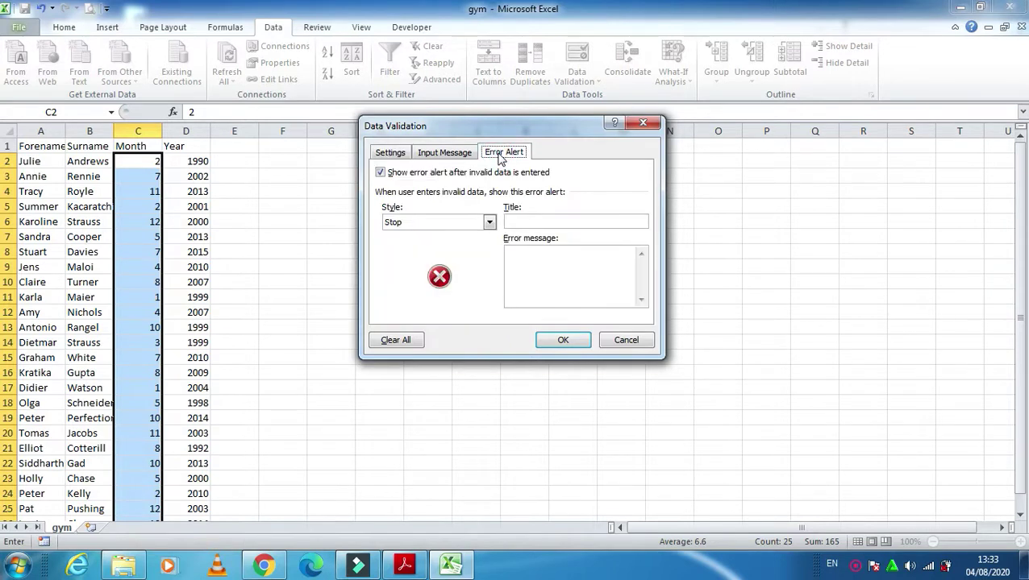
left_click(539, 221)
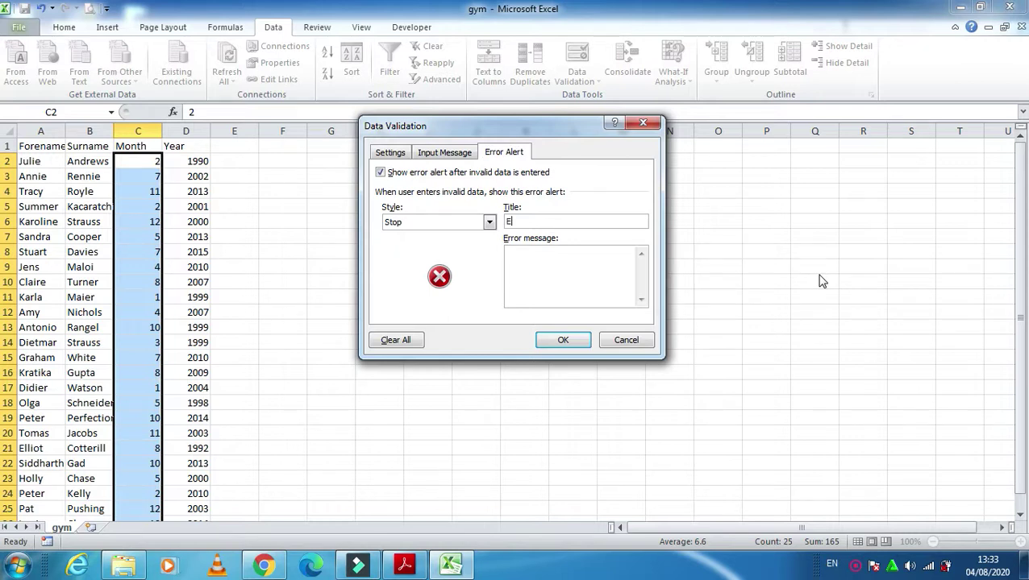
type("Error")
left_click(567, 276)
type("Please enter the data in th")
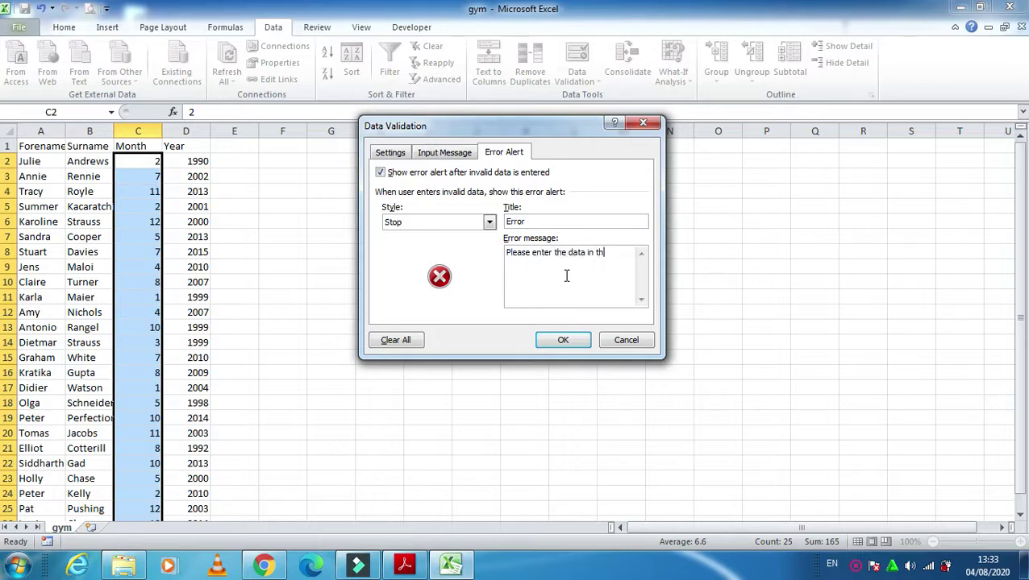
type("e range")
left_click(564, 340)
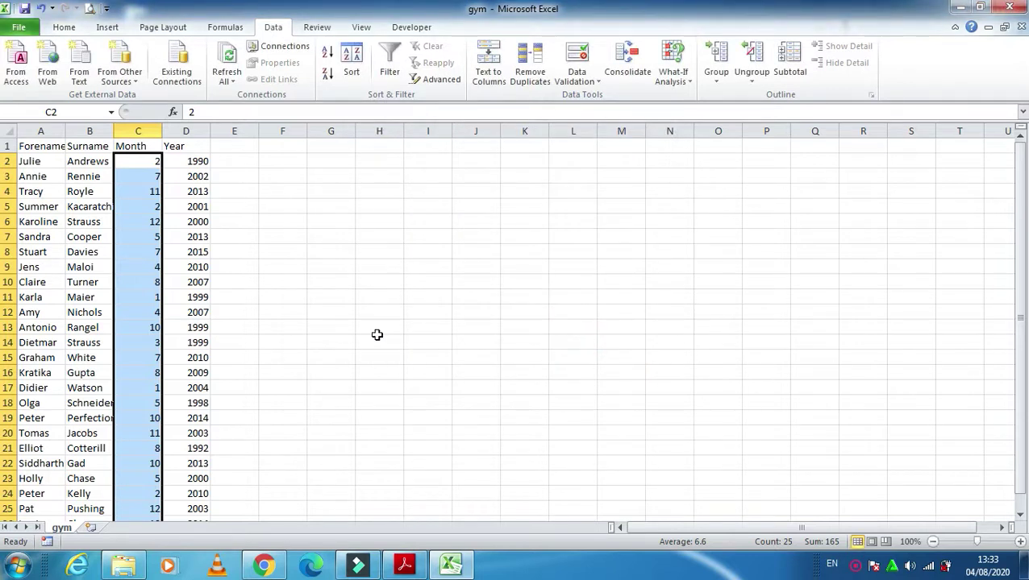
Step: Test the Month validation in cell C27 by trying the value 14, and retry the entry with 12
scroll(375, 334, "down", 3)
left_click(144, 404)
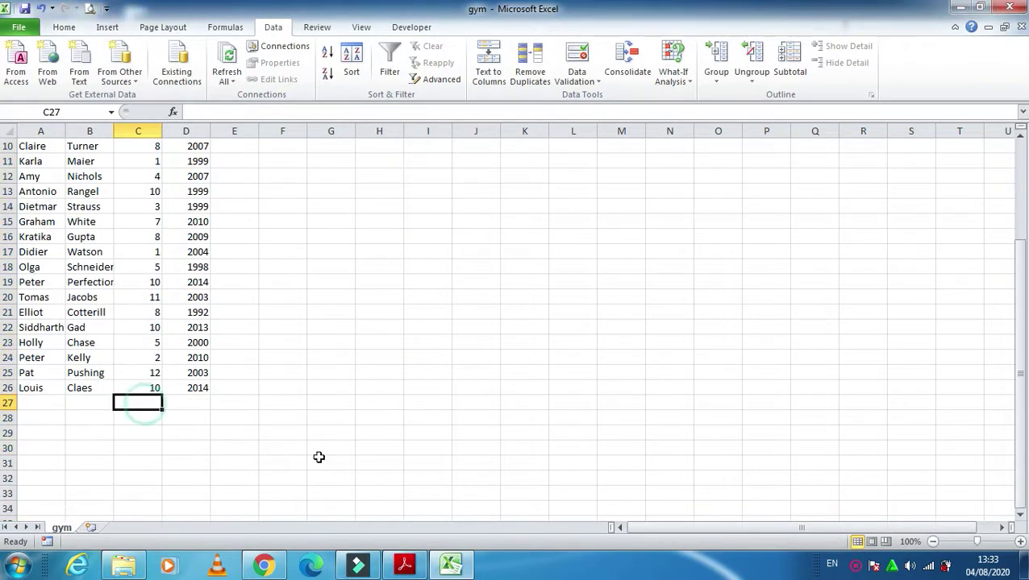
type("14")
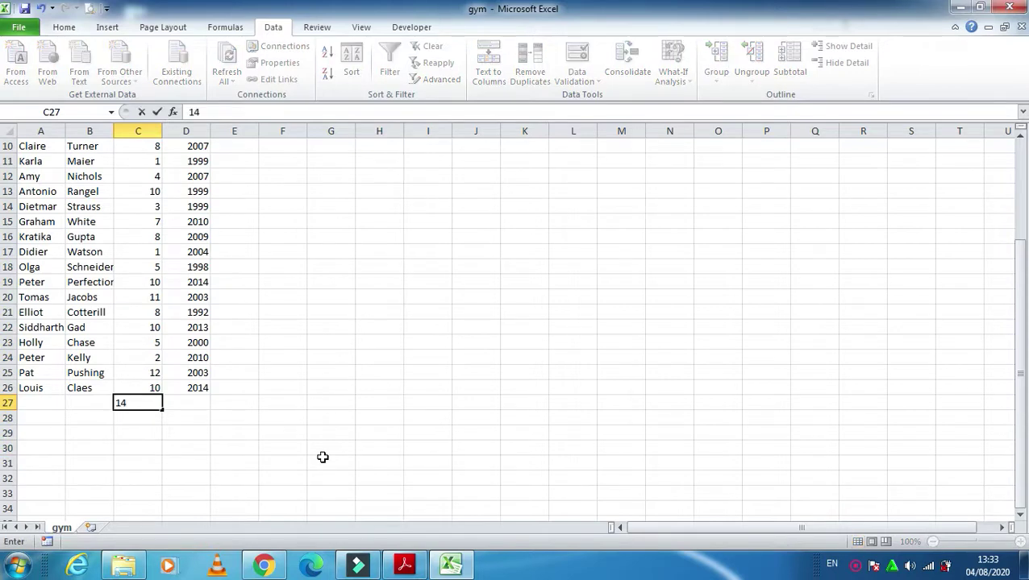
key("Return")
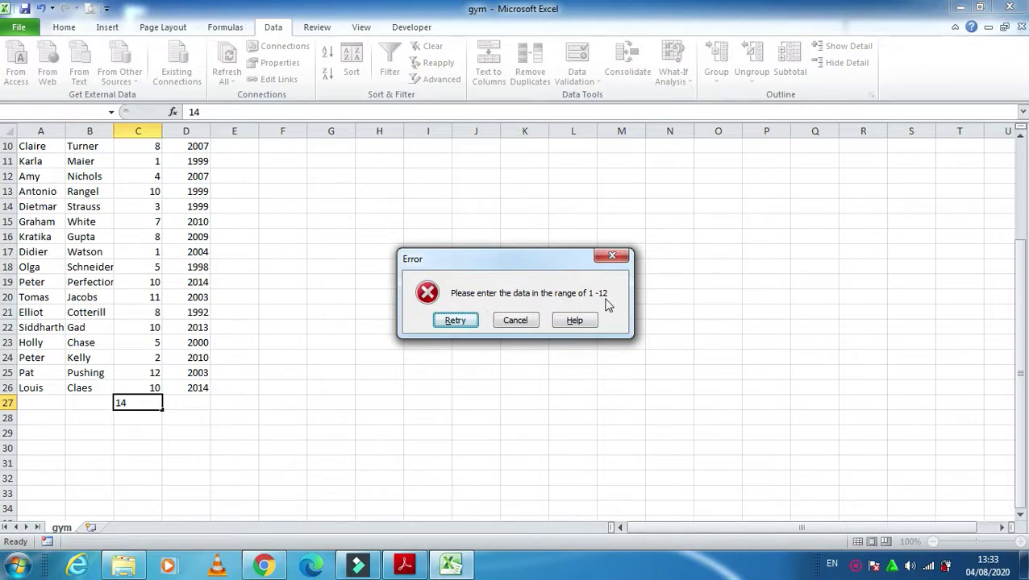
left_click(464, 320)
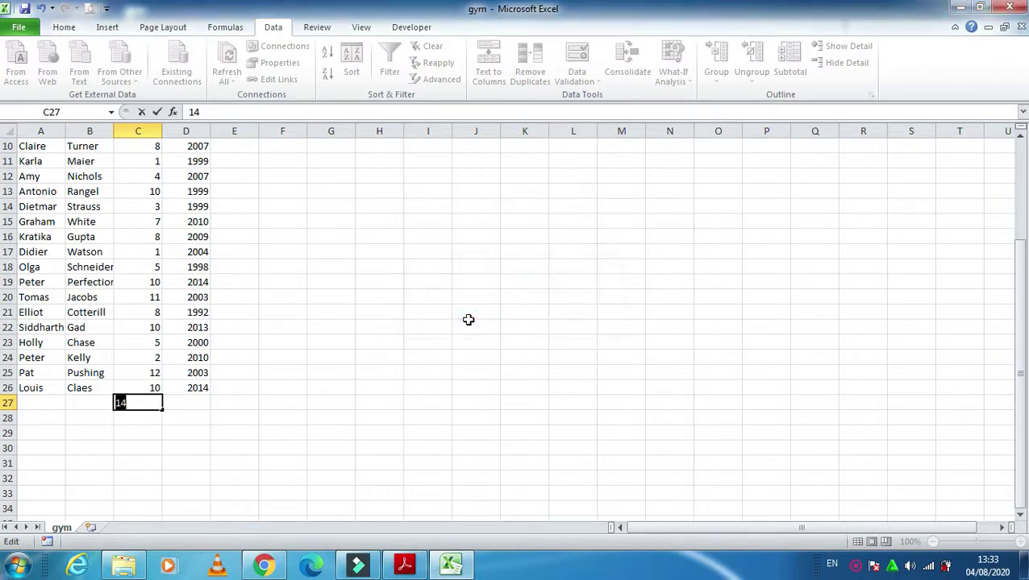
type("12")
key("Return")
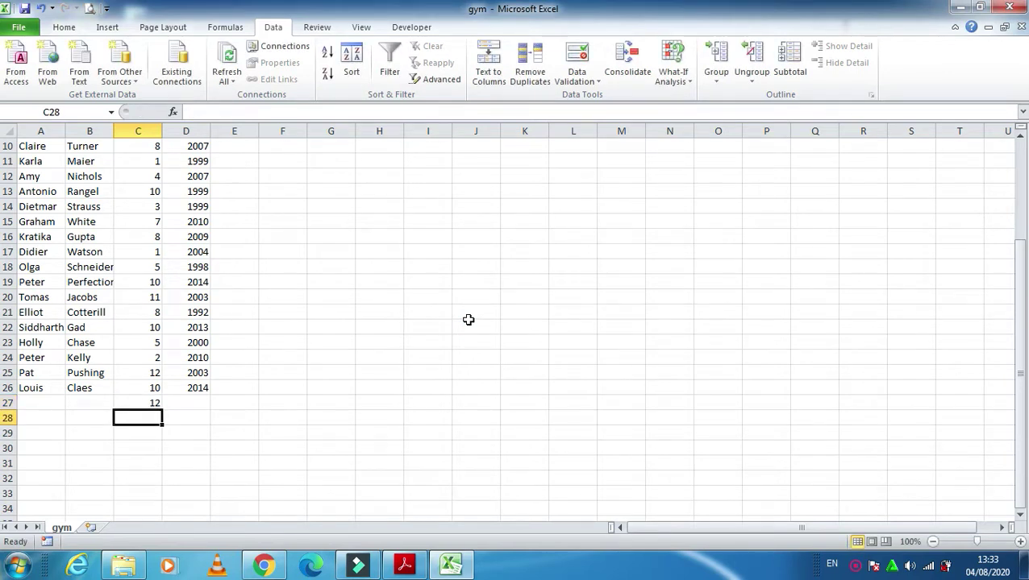
Step: Read Task 15e in the Acrobat Reader PDF and add the column header Title in cell E1 of the gym spreadsheet
left_click(405, 564)
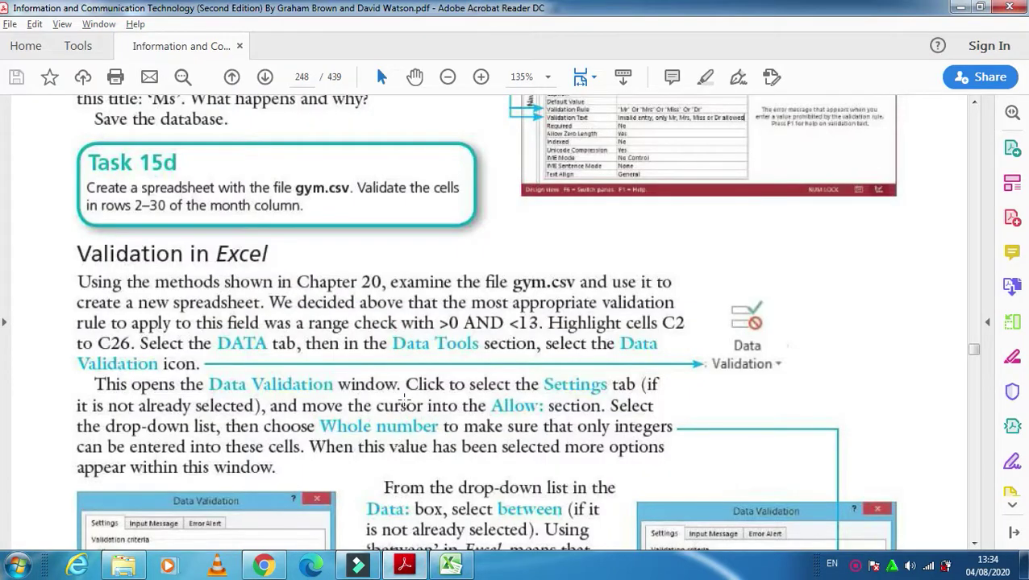
scroll(412, 359, "down", 3)
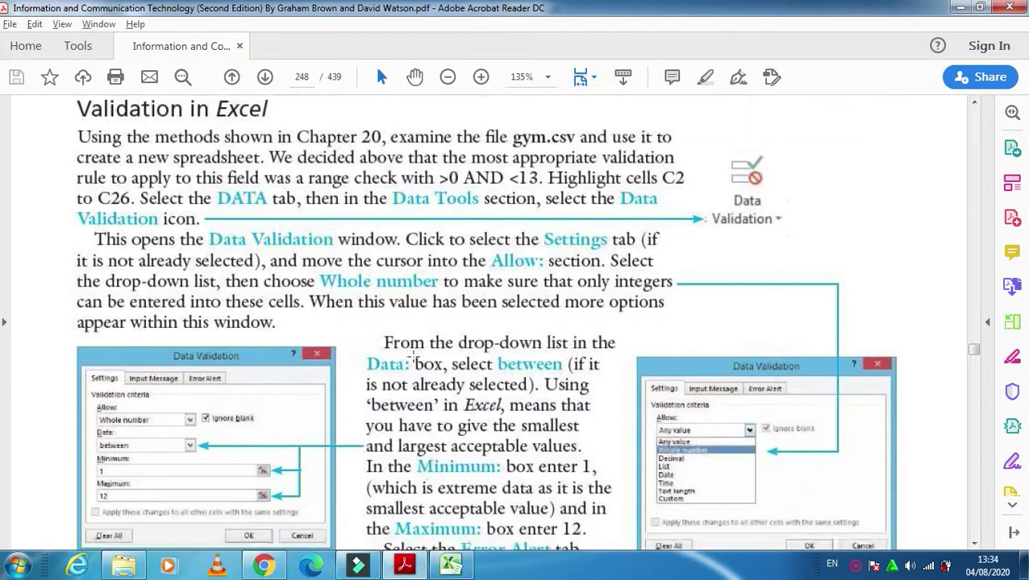
scroll(413, 359, "down", 7)
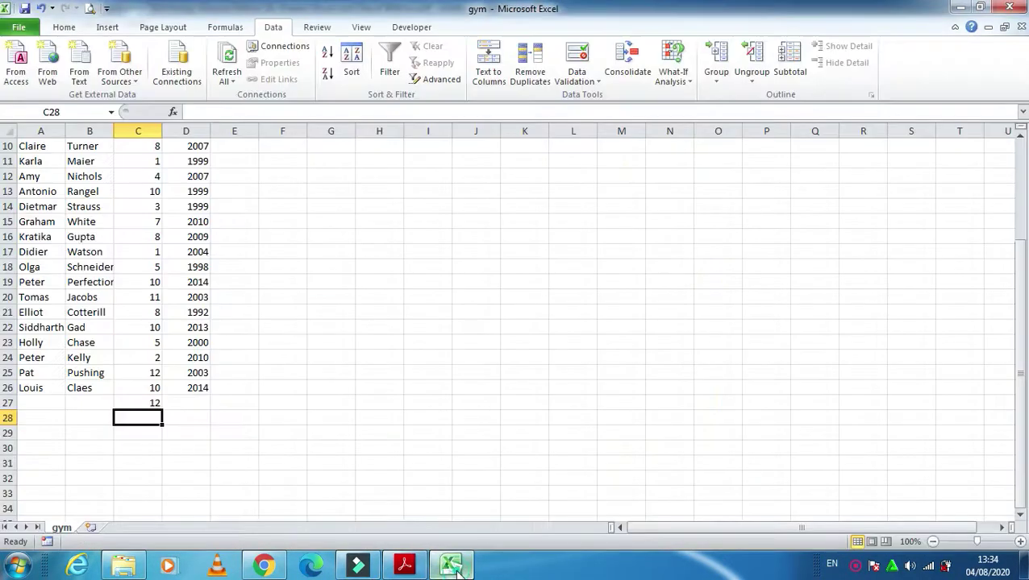
left_click(450, 566)
left_click_drag(1020, 287, 1020, 149)
left_click(236, 147)
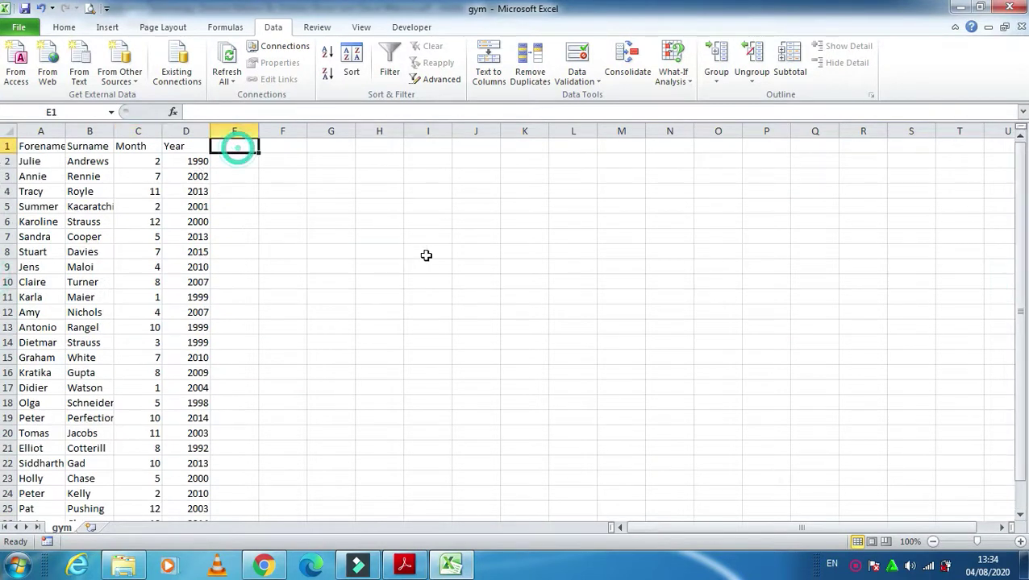
type("Title")
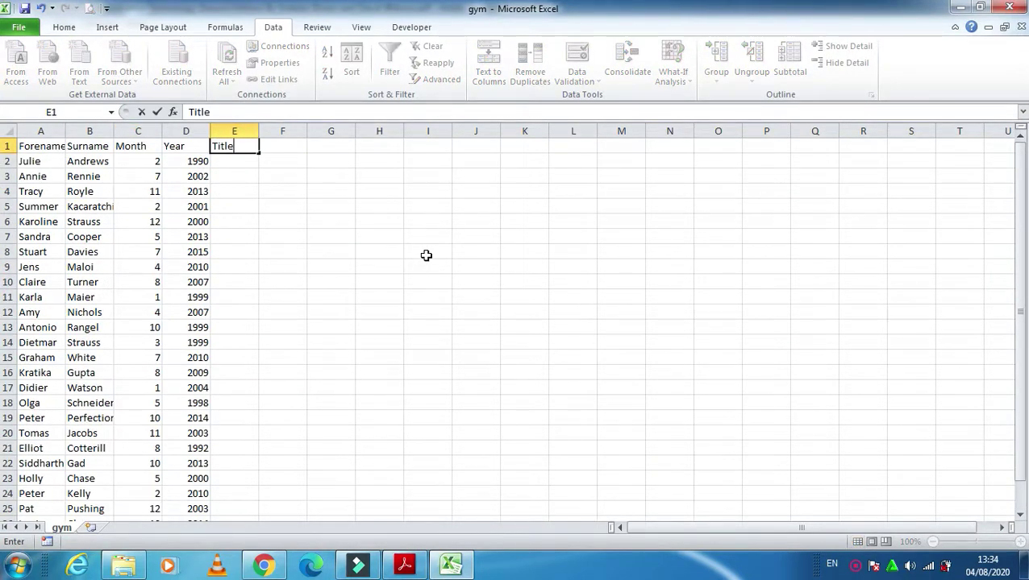
key("Return")
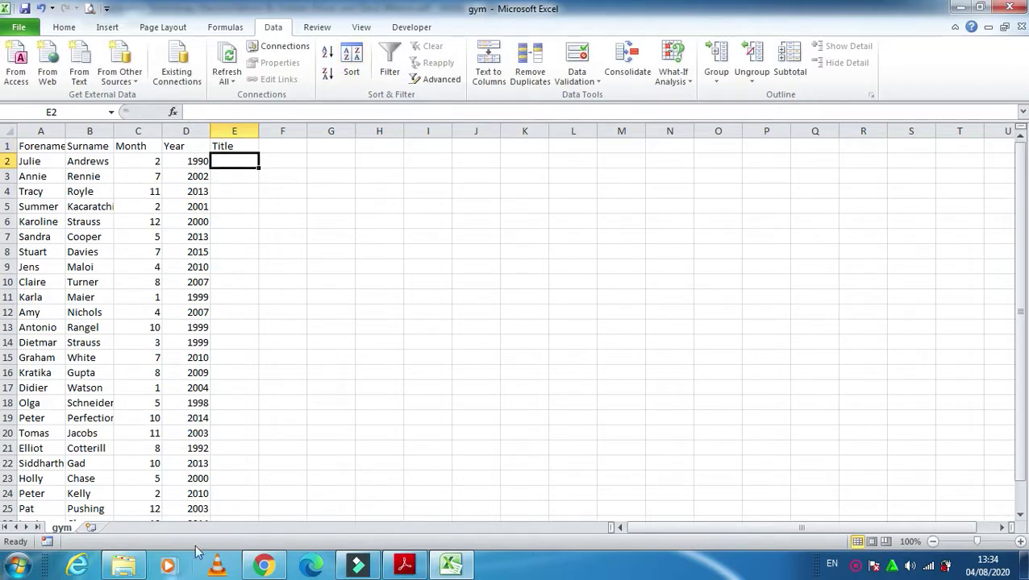
Step: Check the allowed titles in Task 15e of the PDF and open the data validation settings for cells E2 to E30 in Excel
left_click(397, 570)
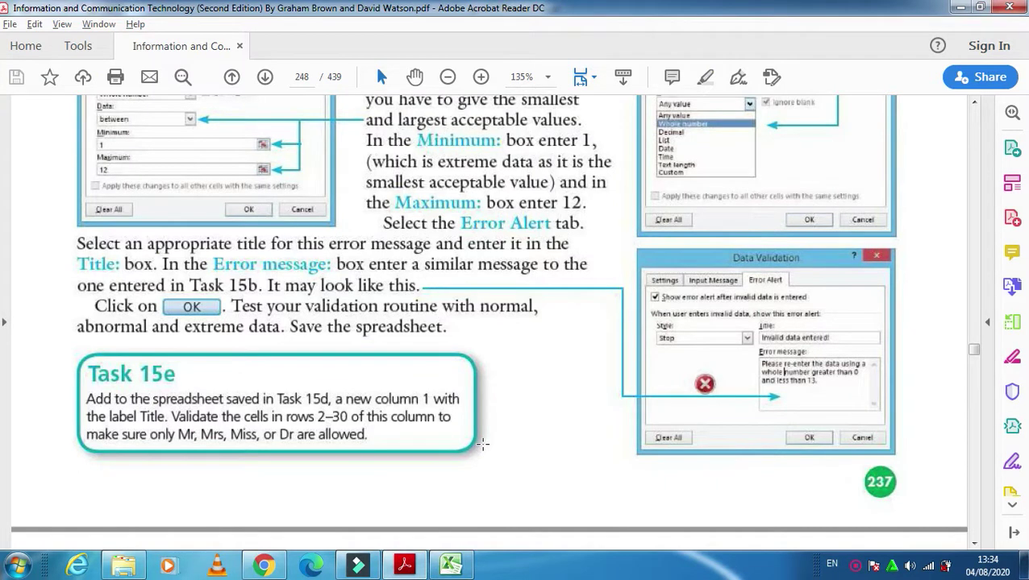
scroll(482, 443, "down", 5)
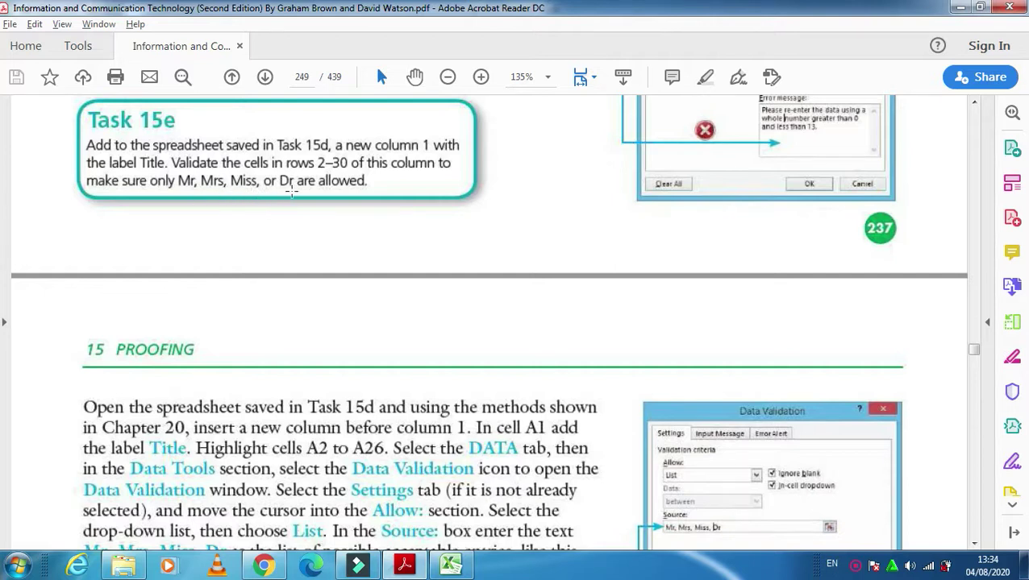
left_click(451, 567)
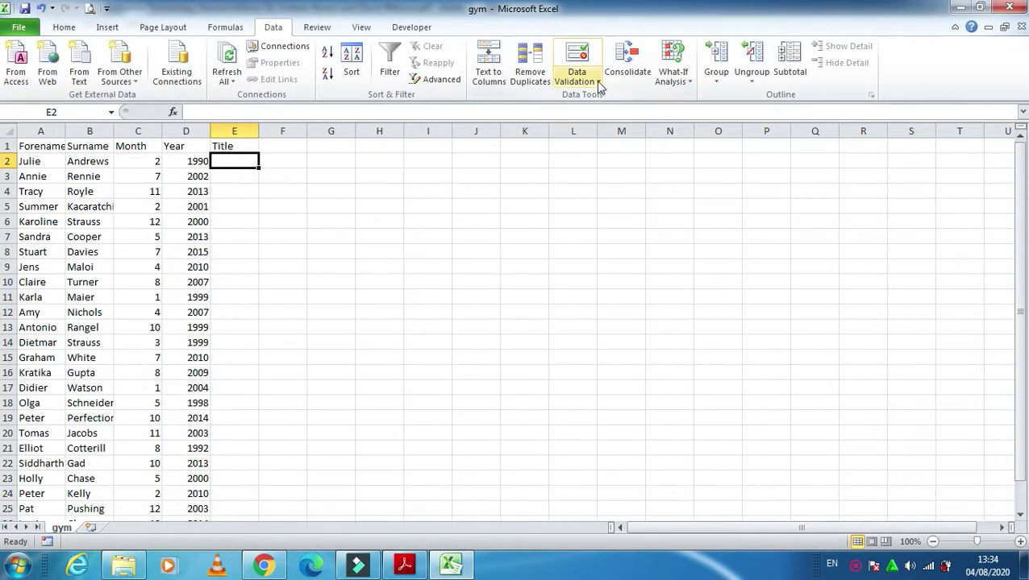
left_click(187, 207)
left_click_drag(236, 164, 232, 492)
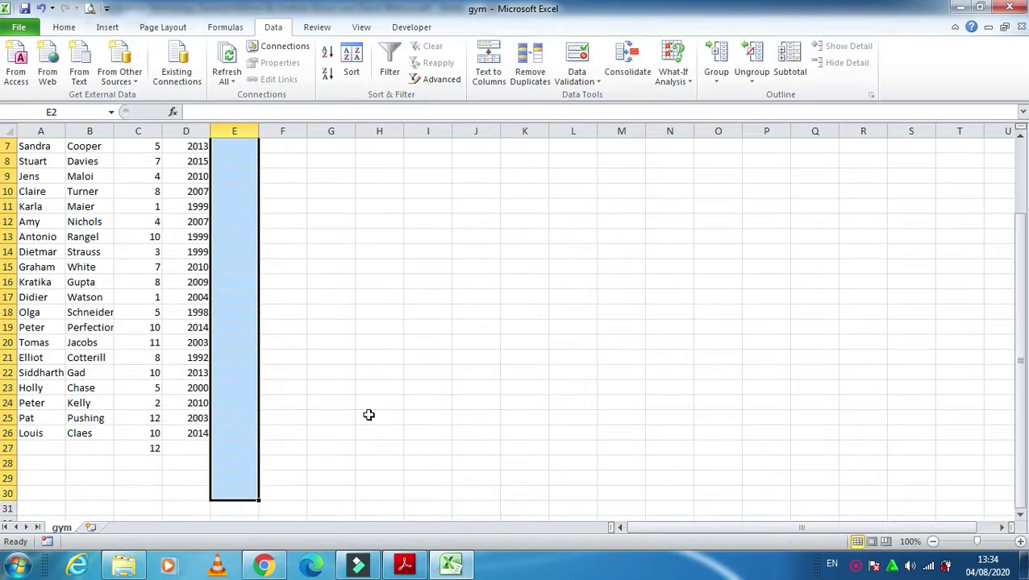
left_click(594, 83)
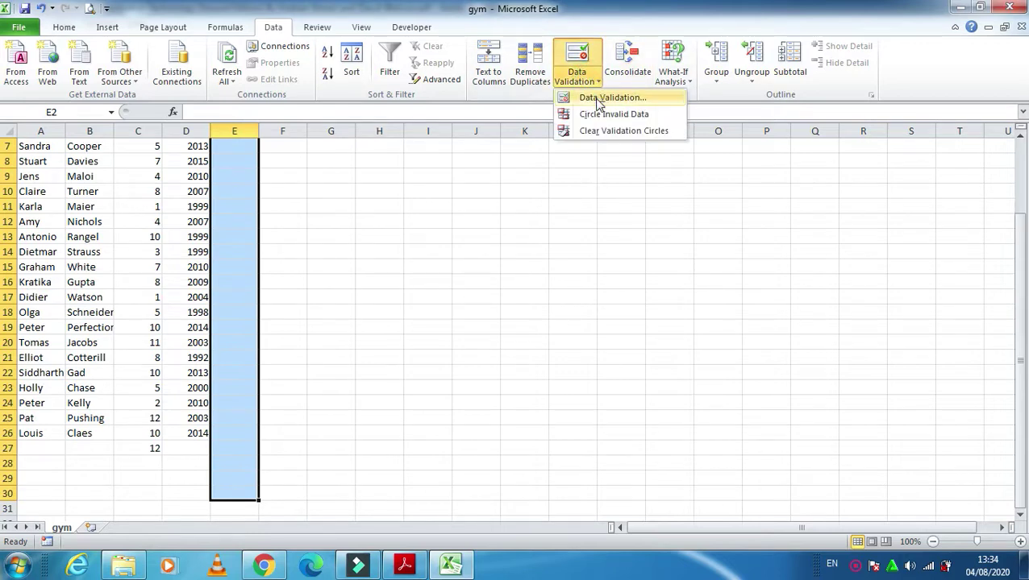
left_click(592, 98)
left_click(400, 154)
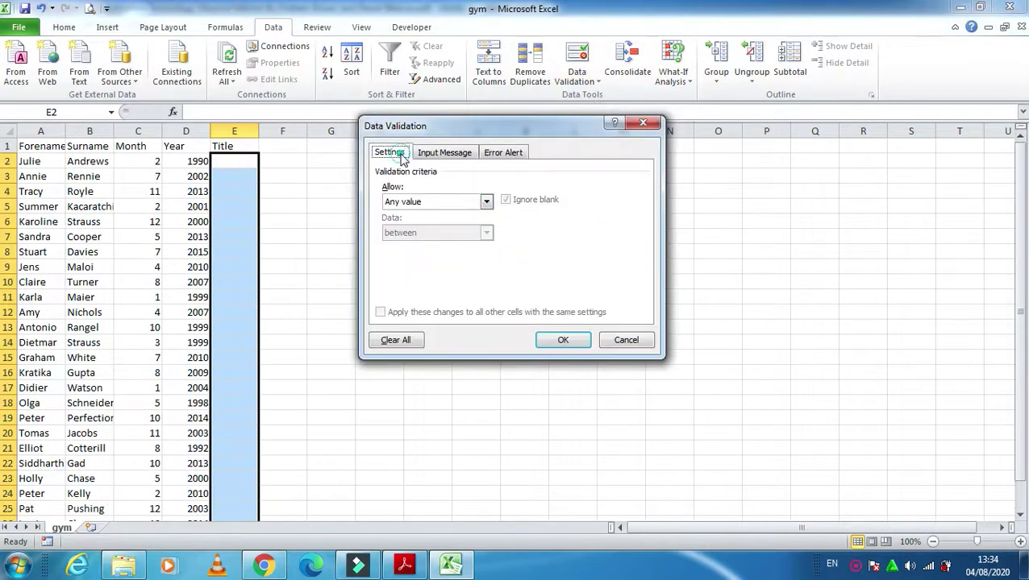
Step: Restrict the selected Title cells to a validation list with the source "Mr, Mrs, Miss, Dr" and apply the rule
left_click(486, 206)
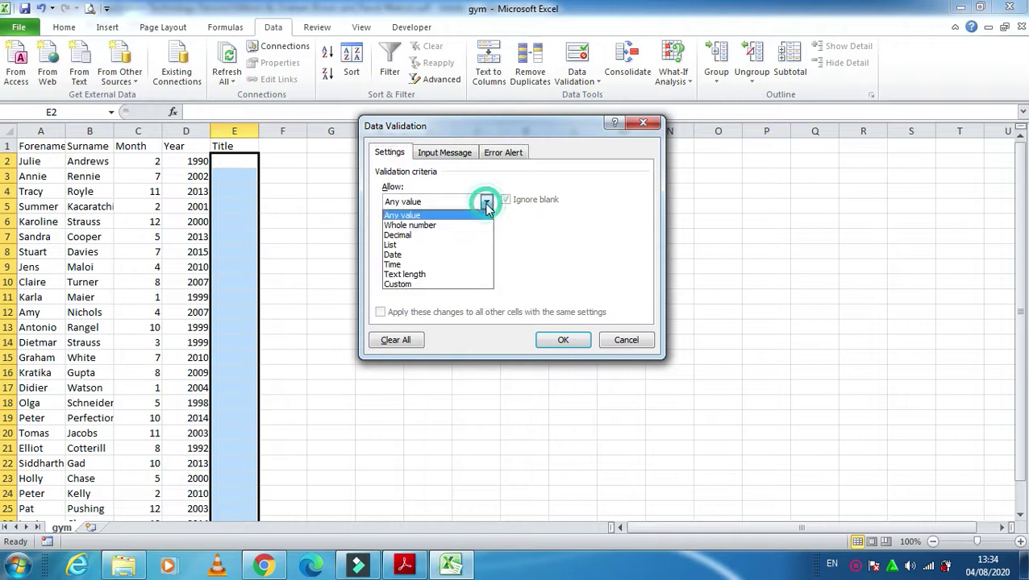
left_click(439, 242)
left_click(436, 263)
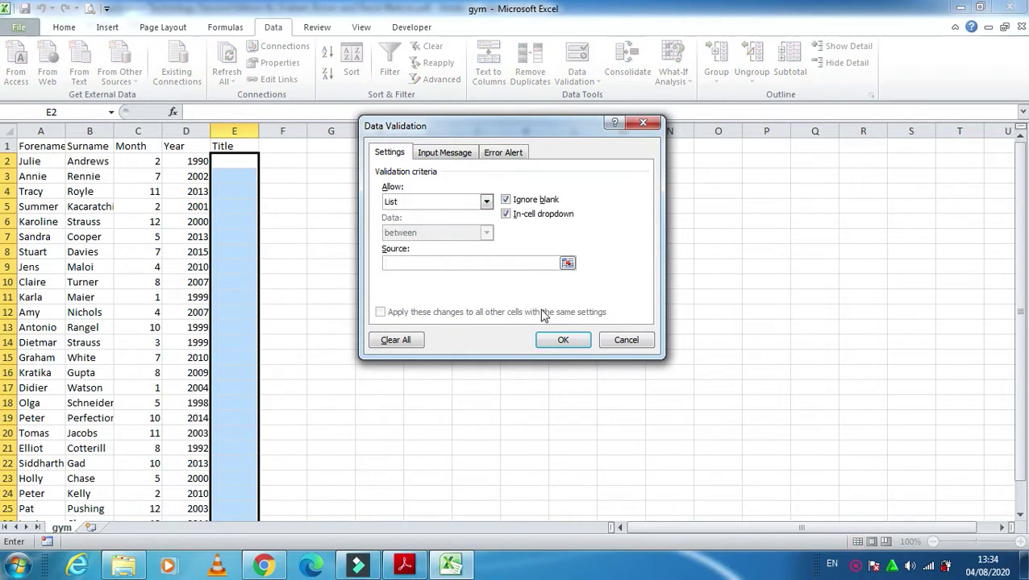
type("Mr, Mrs, Miss, Dr")
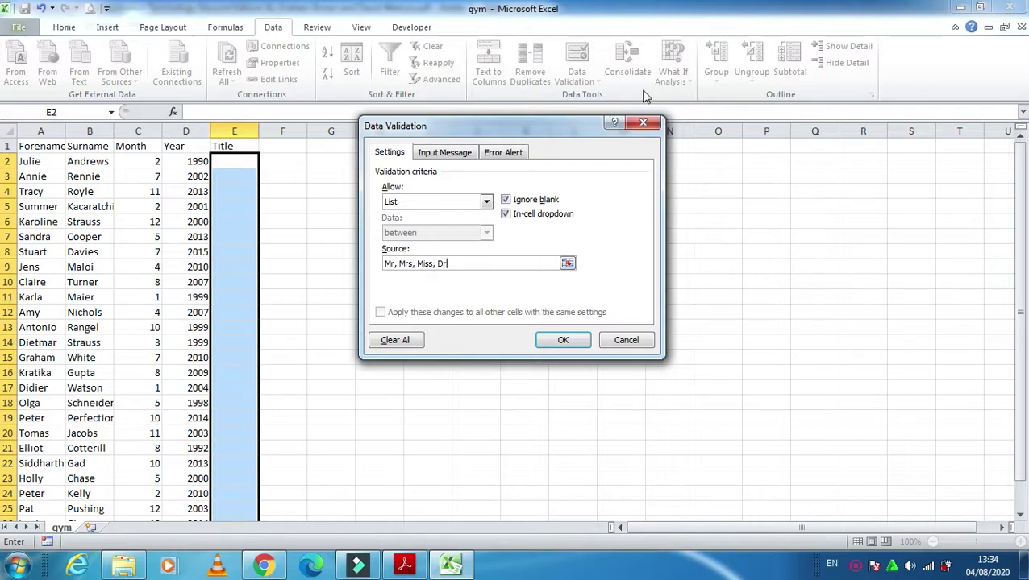
left_click(562, 340)
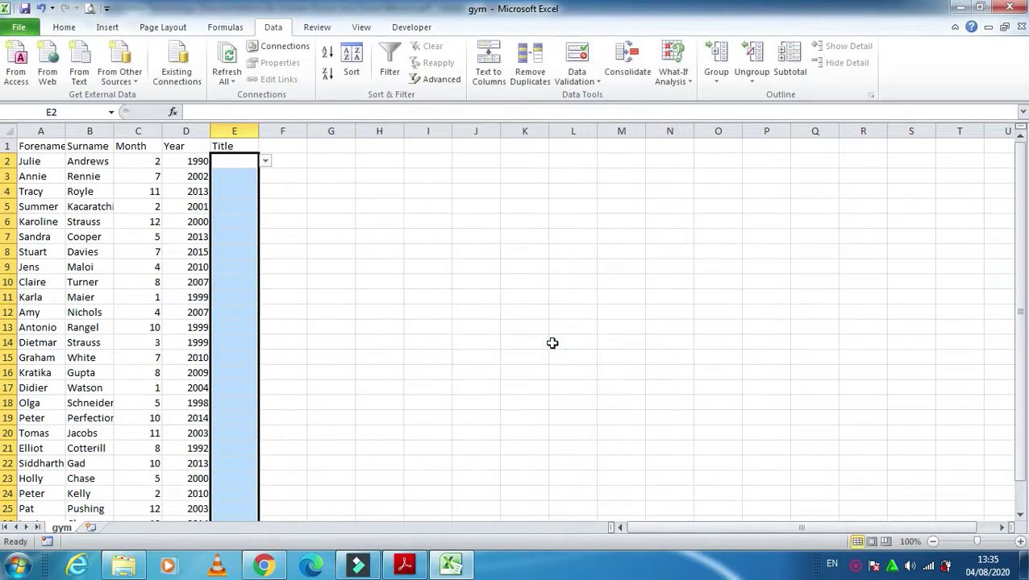
Step: Check the allowed-title dropdown in the Title column at cells E2, E6 and E10 without choosing an entry
left_click(272, 172)
left_click(239, 161)
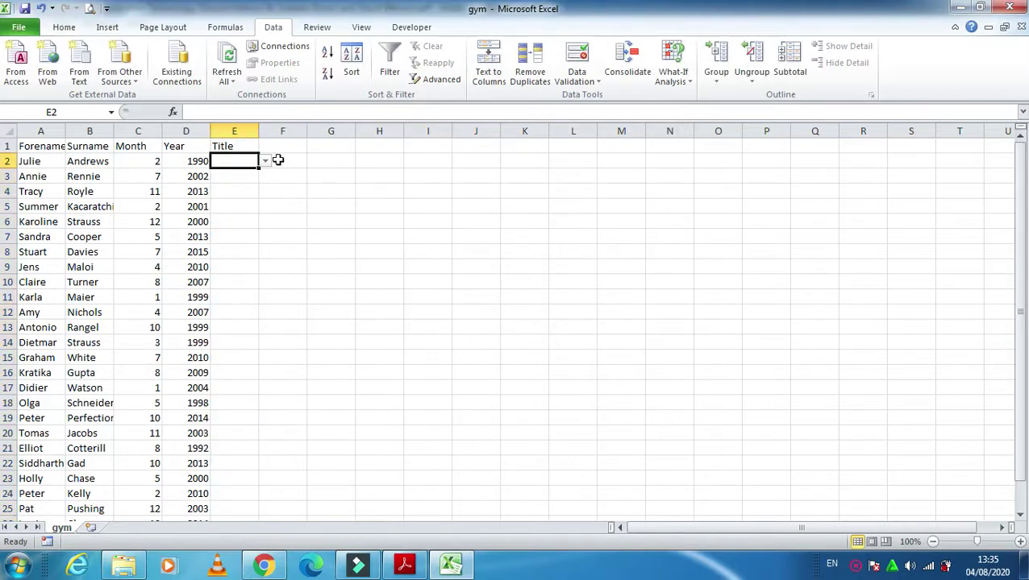
left_click(266, 164)
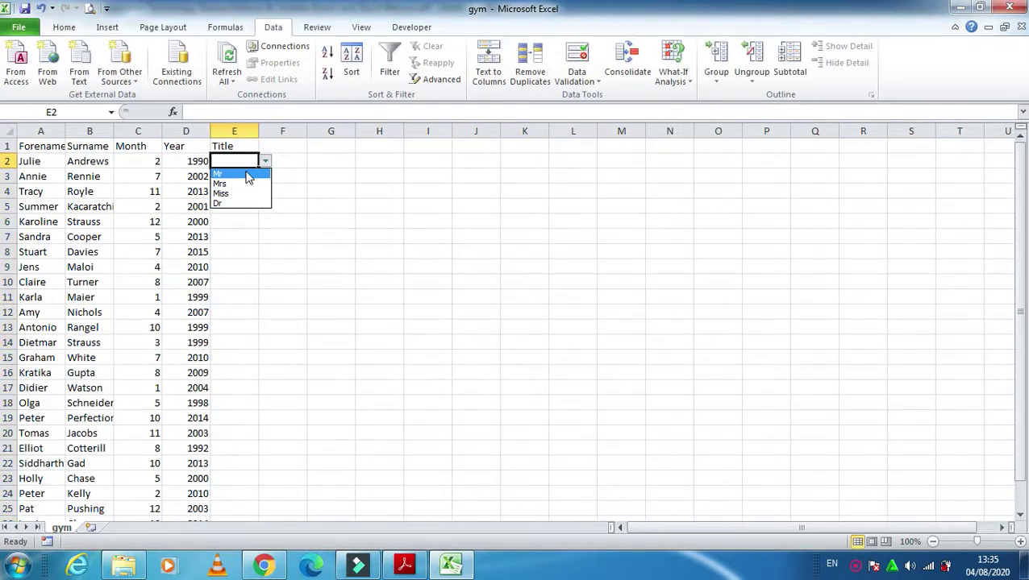
left_click(239, 222)
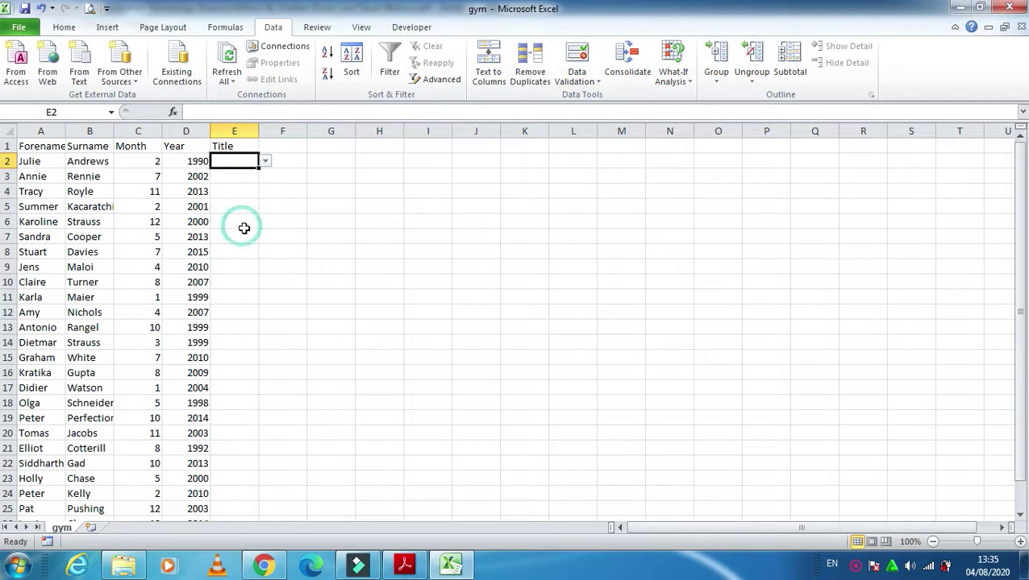
left_click(266, 221)
left_click(230, 291)
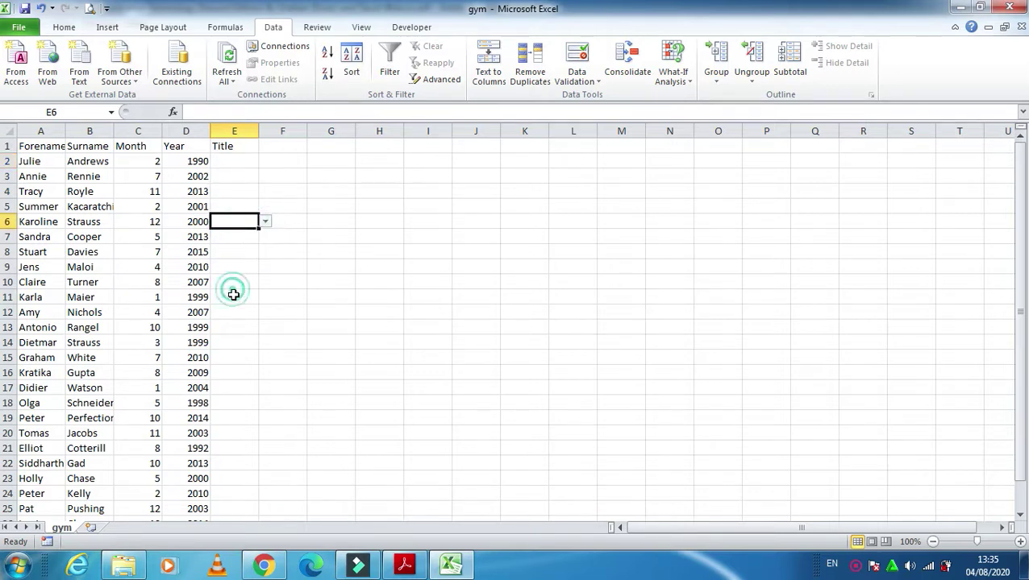
left_click(234, 286)
left_click(266, 282)
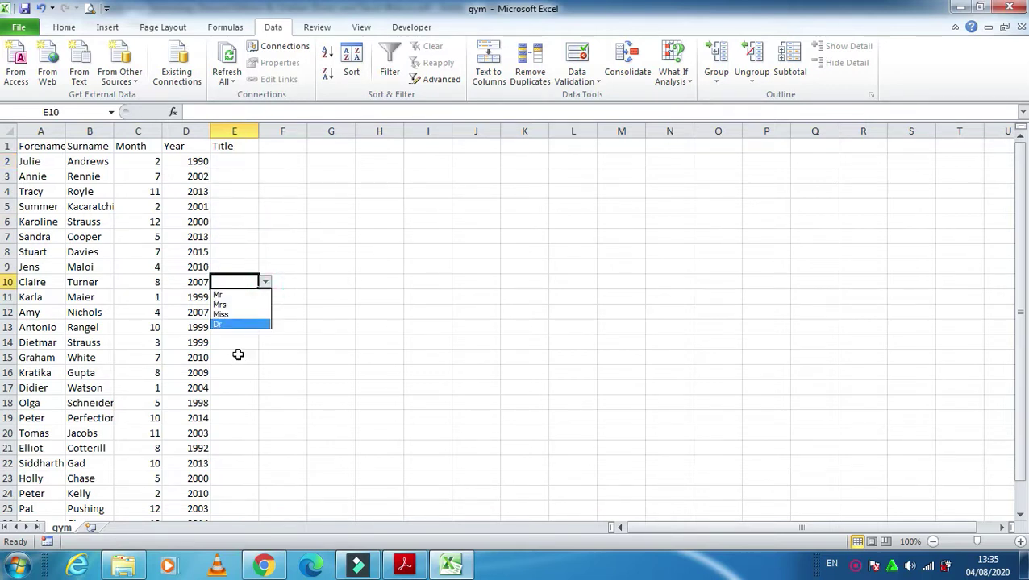
key("Escape")
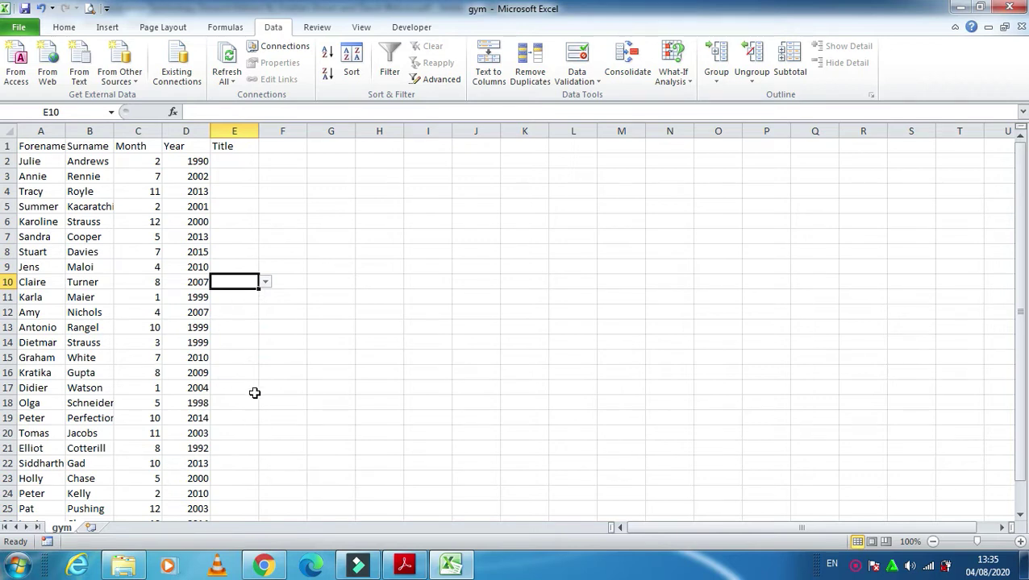
Step: Look over Title cells E4 to E6, review Task 15e in the Acrobat Reader PDF, and return to the Excel spreadsheet
left_click(229, 191)
left_click(221, 206)
left_click(231, 222)
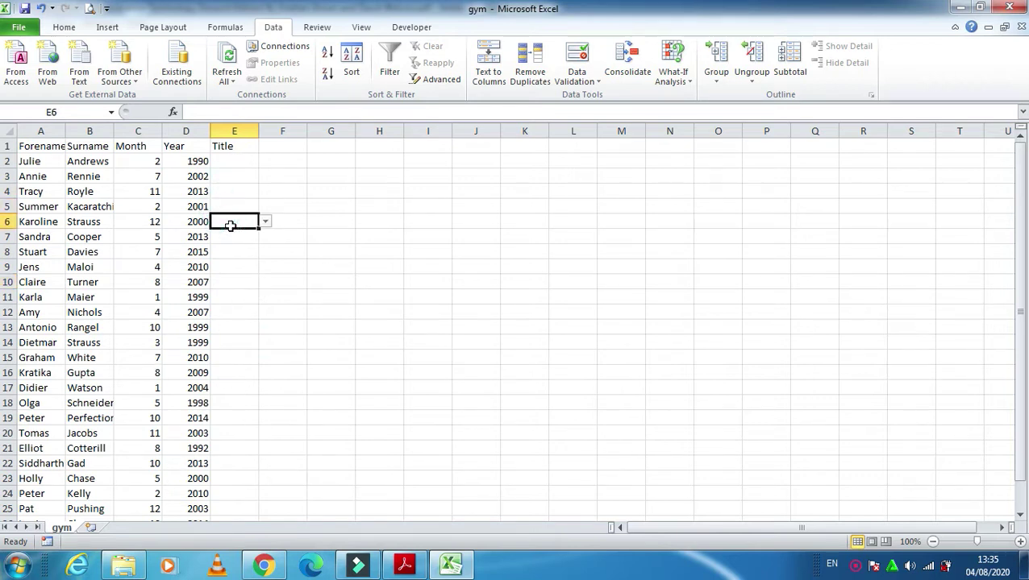
left_click(450, 567)
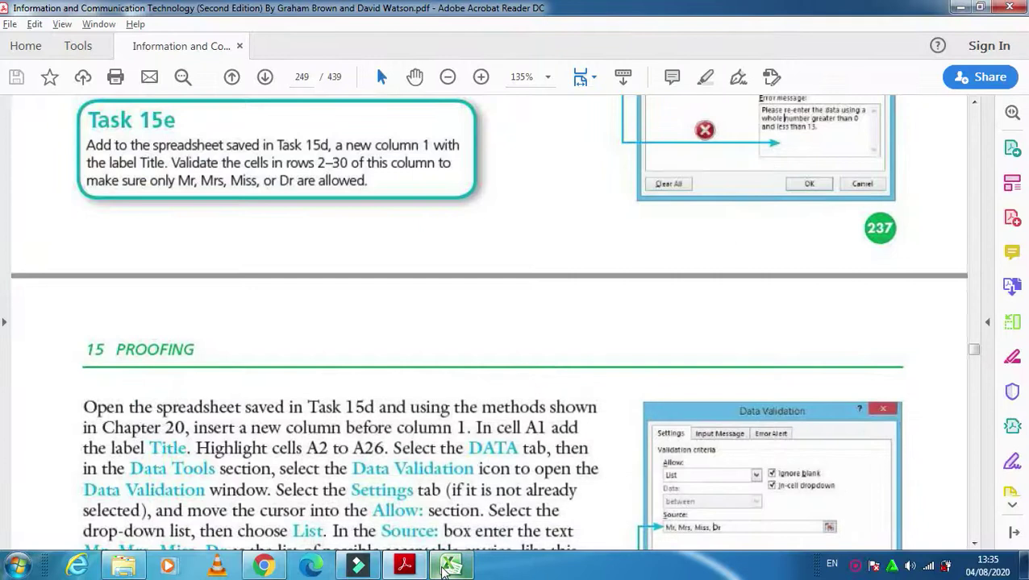